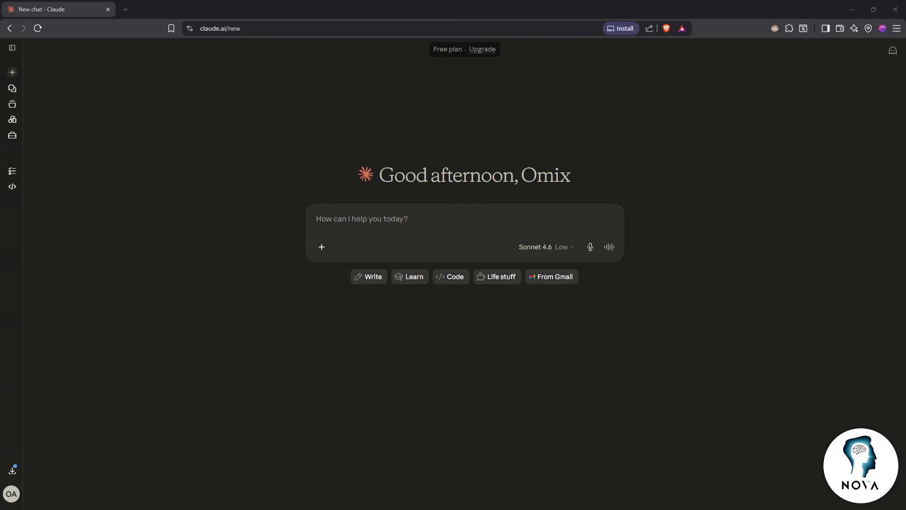
Reload the Claude page and review the permissions for claude.ai in the browser's site settings.
click(39, 29)
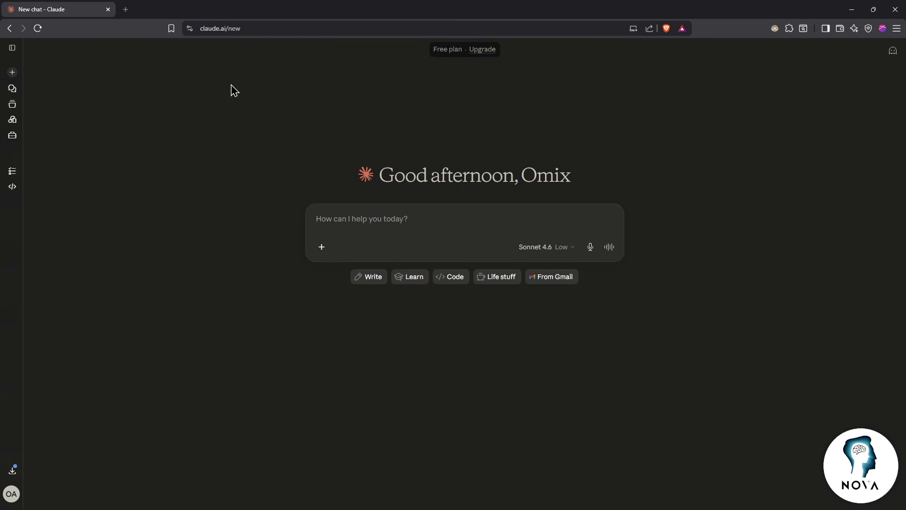
click(190, 28)
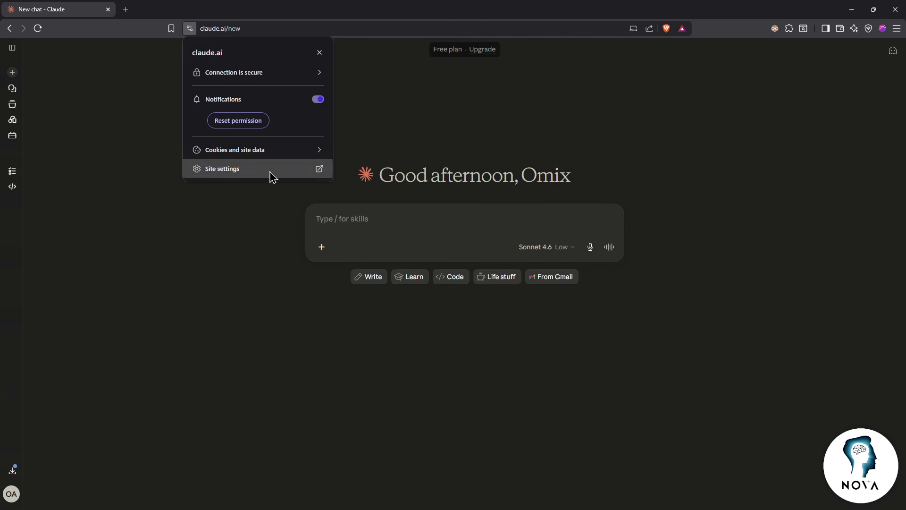
click(273, 170)
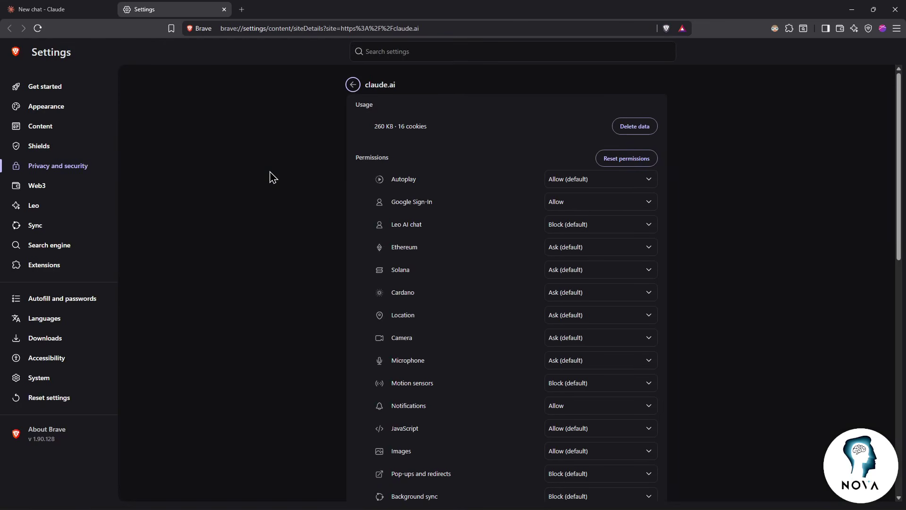
click(224, 9)
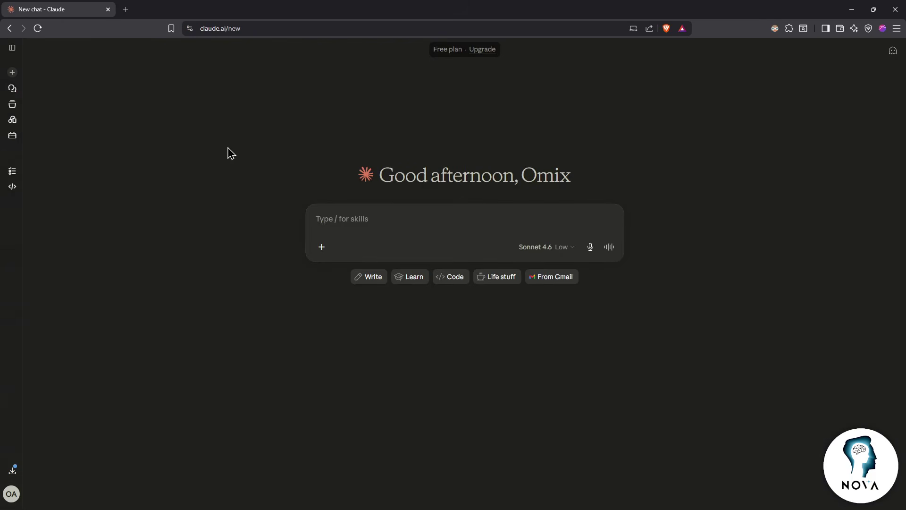
text(-)
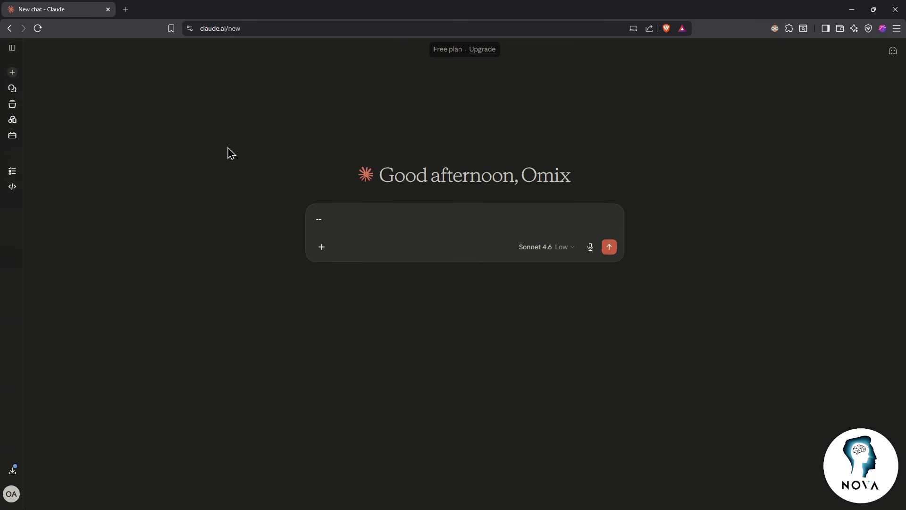
key(BackSpace)
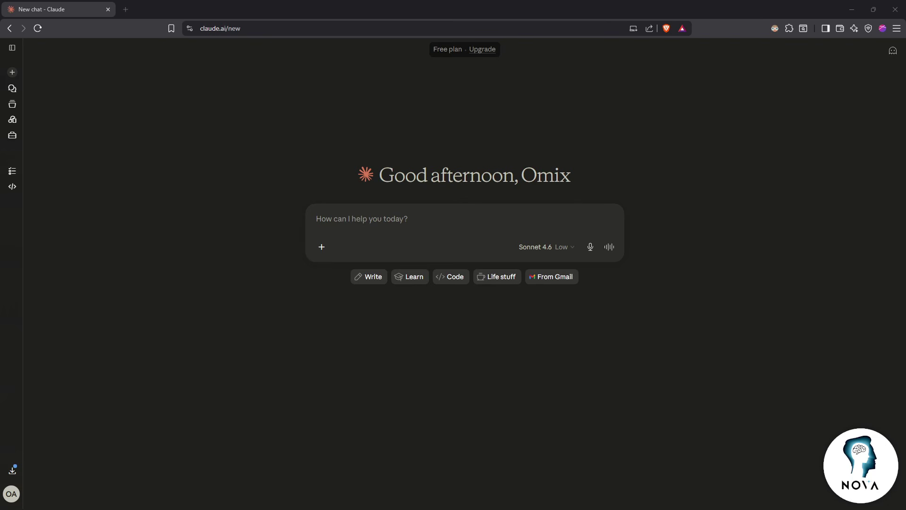
Switch to Windows Settings to check the VPN page under Network & internet, and close it again.
key(super)
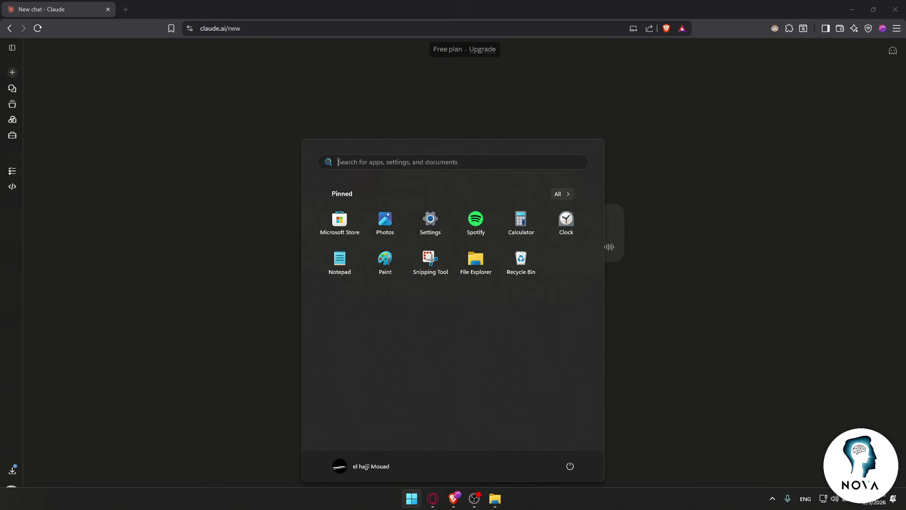
text(vpn)
key(Return)
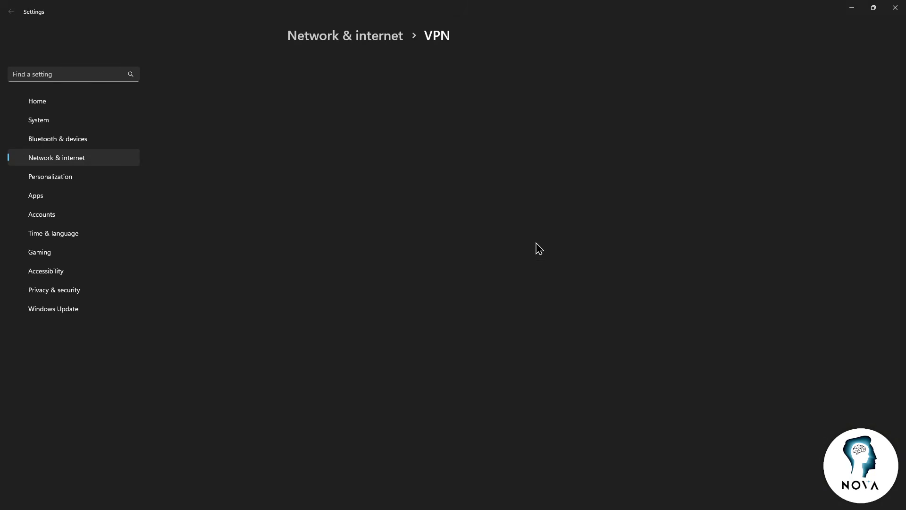
click(895, 10)
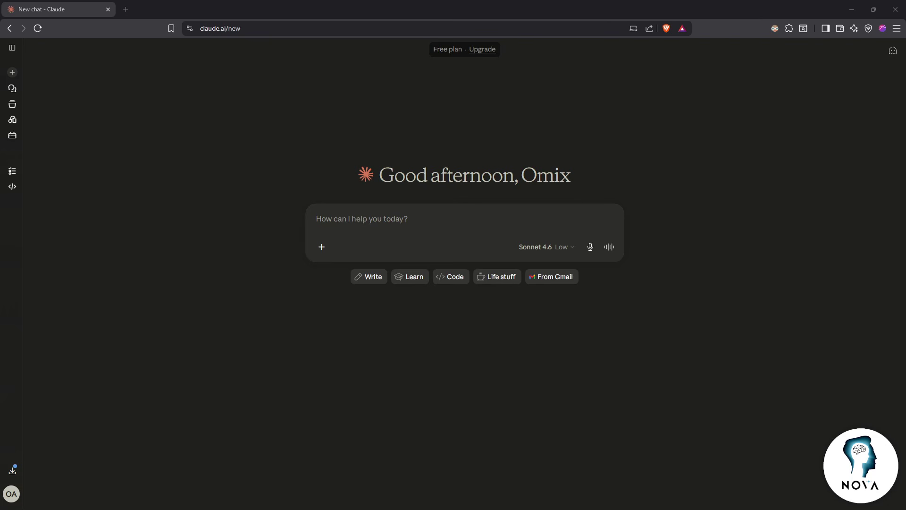
Search the web for Anthropic's supported regions in a new tab and open Anthropic's "Supported countries and regions" page.
click(125, 9)
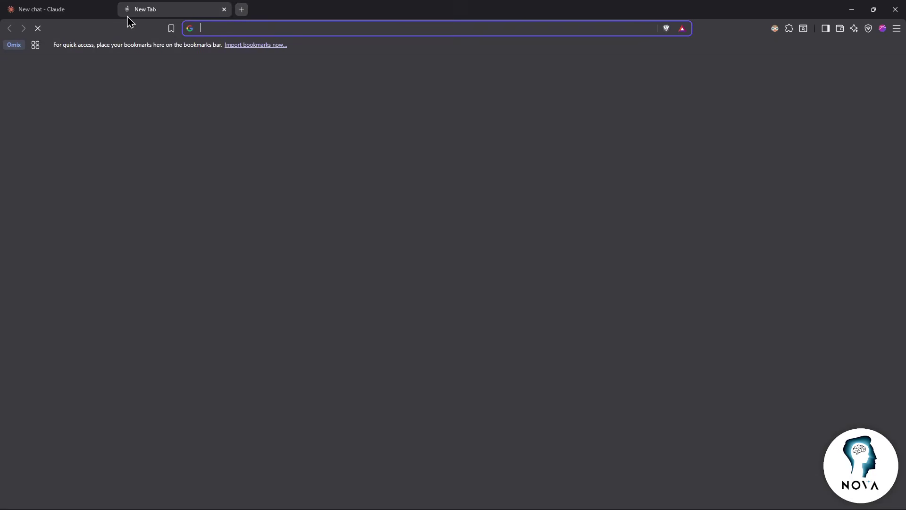
text(anth)
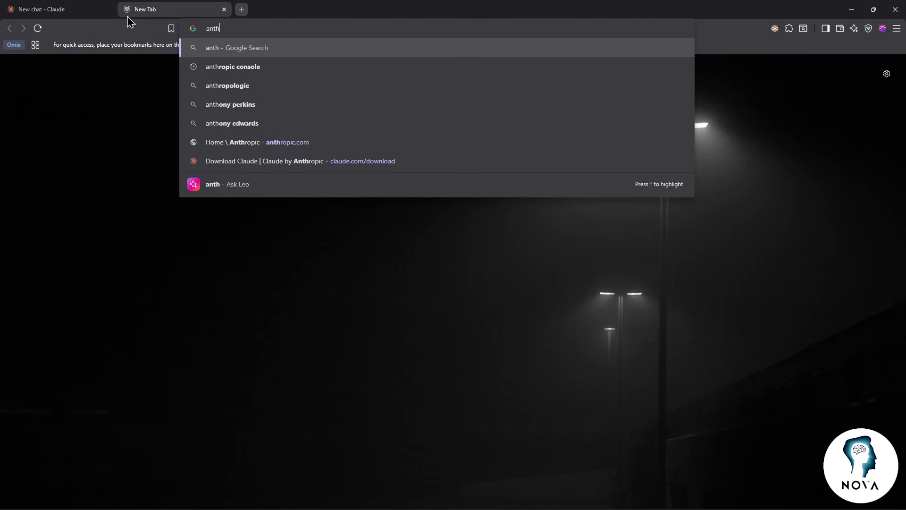
text(ropic sup)
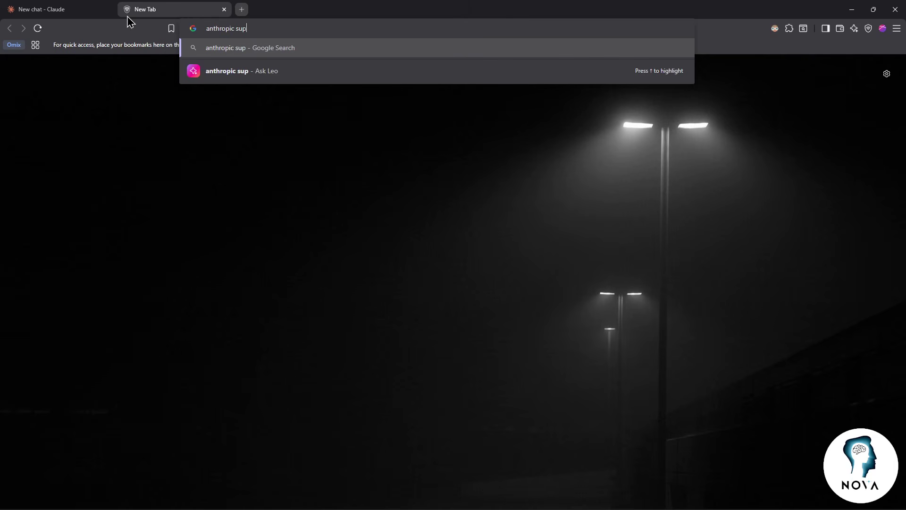
text(portred regions)
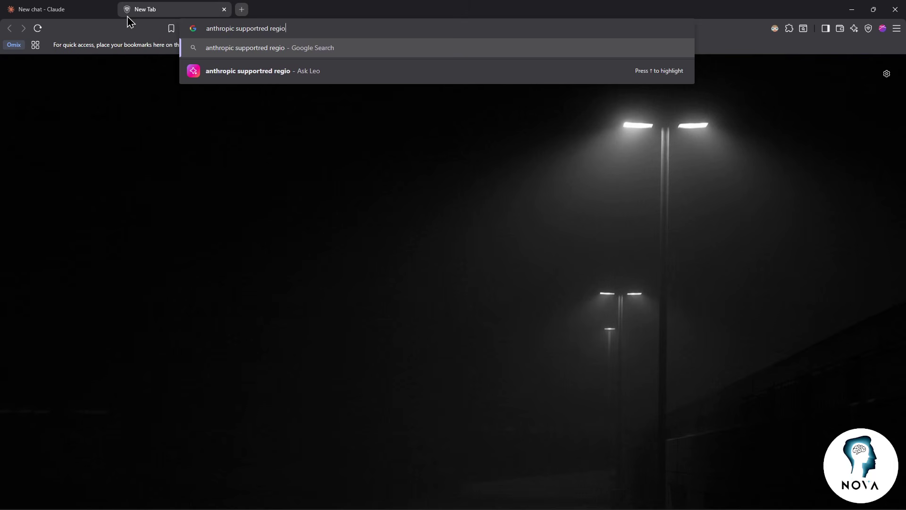
key(Return)
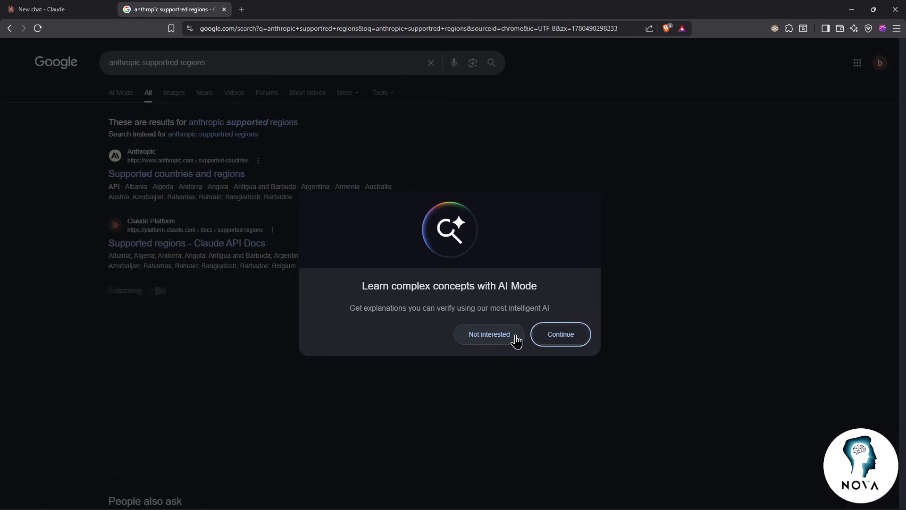
click(517, 340)
click(209, 178)
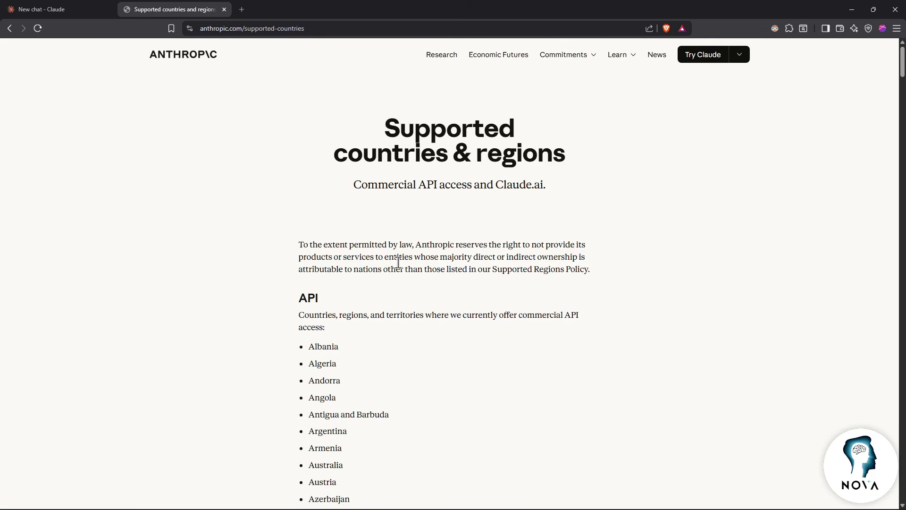
Look through the supported countries list, find "united" on the page, and close the page.
scroll(378, 283, down, 7)
scroll(377, 282, down, 8)
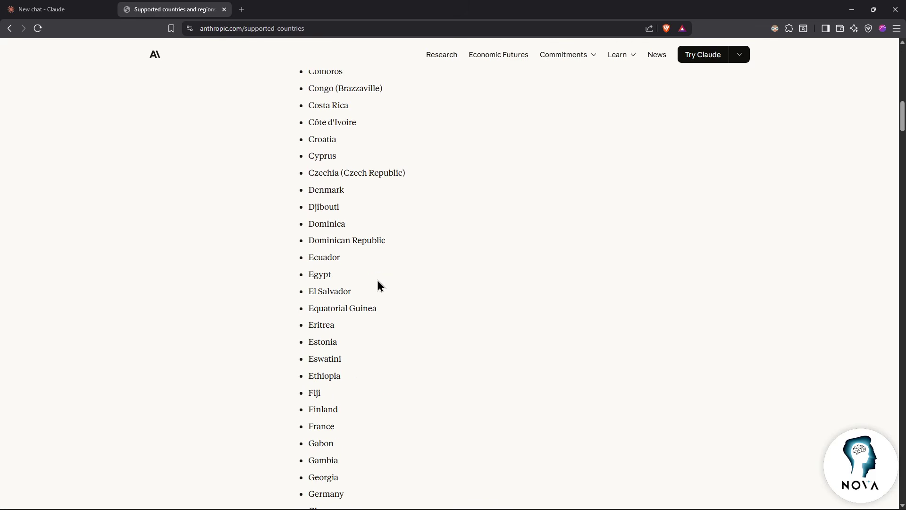
key(ctrl+f)
text(unite)
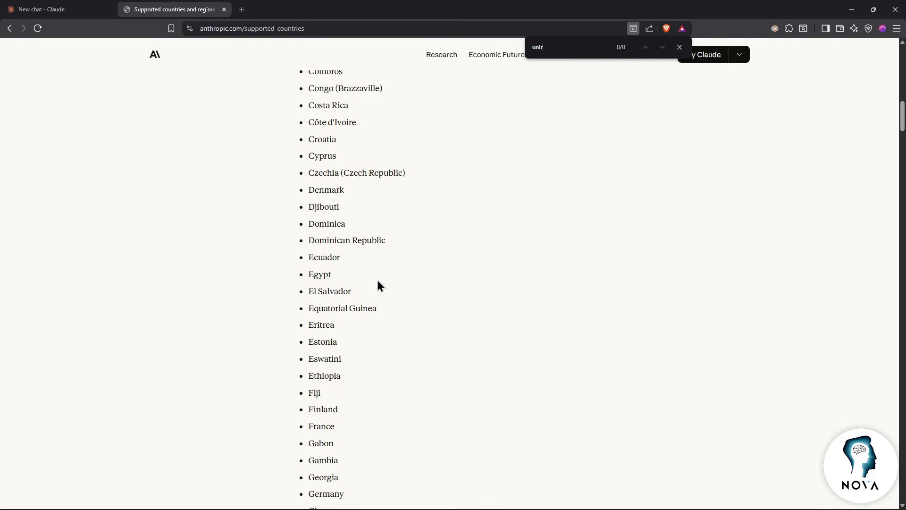
text(d)
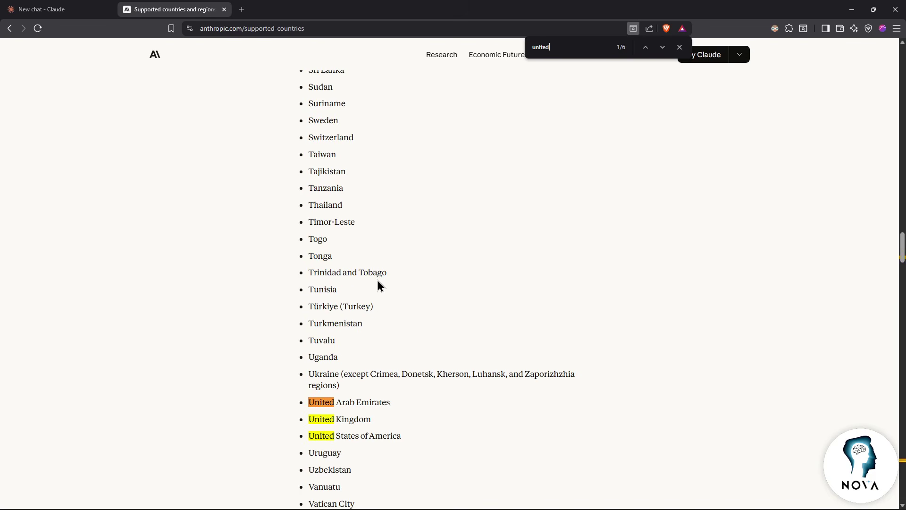
scroll(364, 349, down, 2)
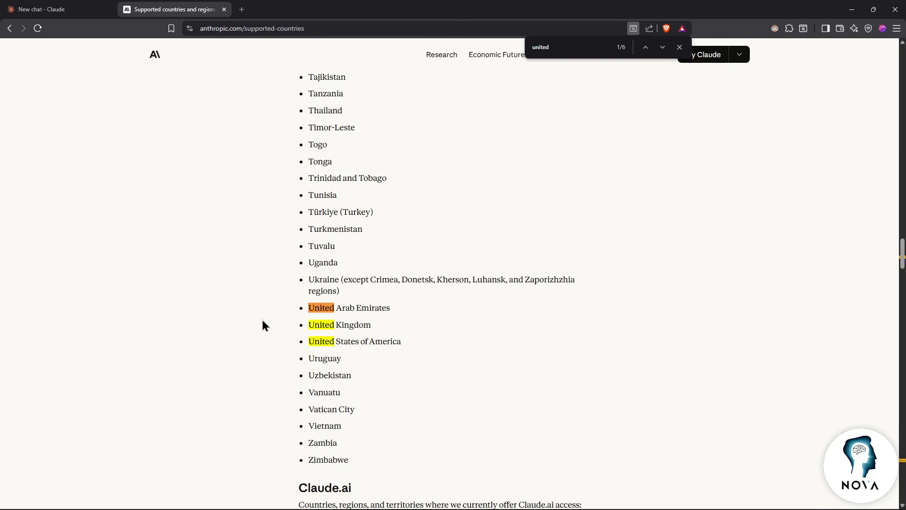
click(679, 48)
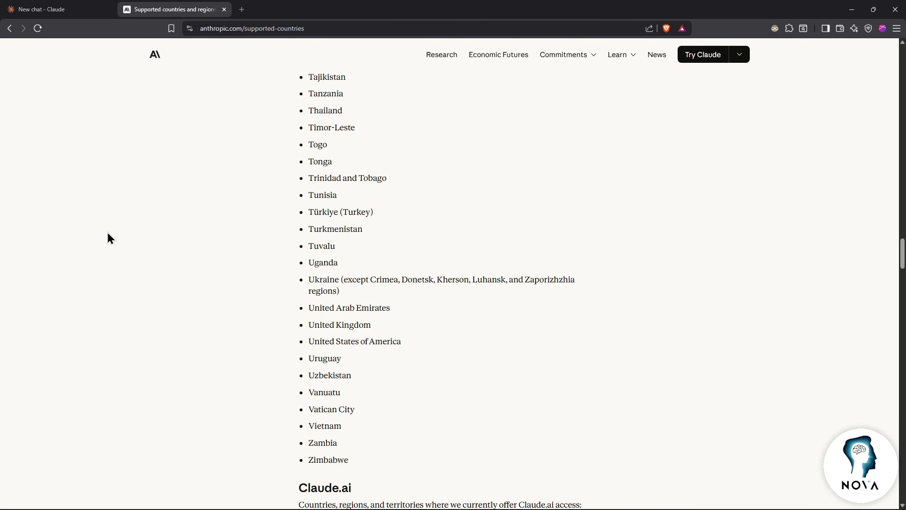
key(ctrl+w)
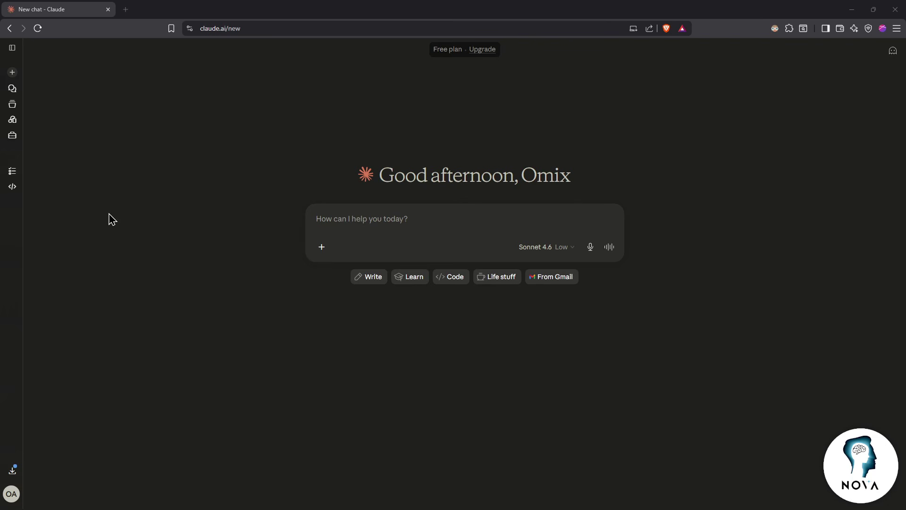
Switch to Visual Studio Code and view the details of the installed Claude Code for VS Code extension.
key(super)
text(v)
key(Return)
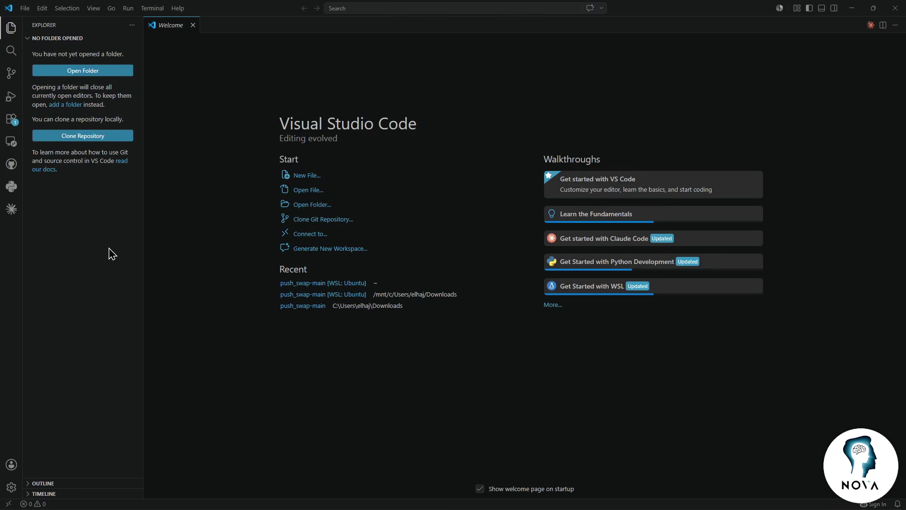
click(12, 119)
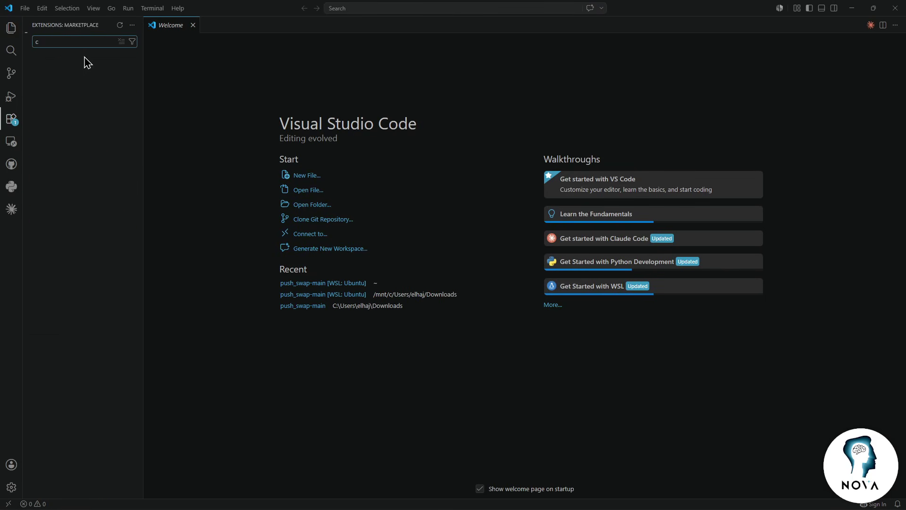
click(82, 69)
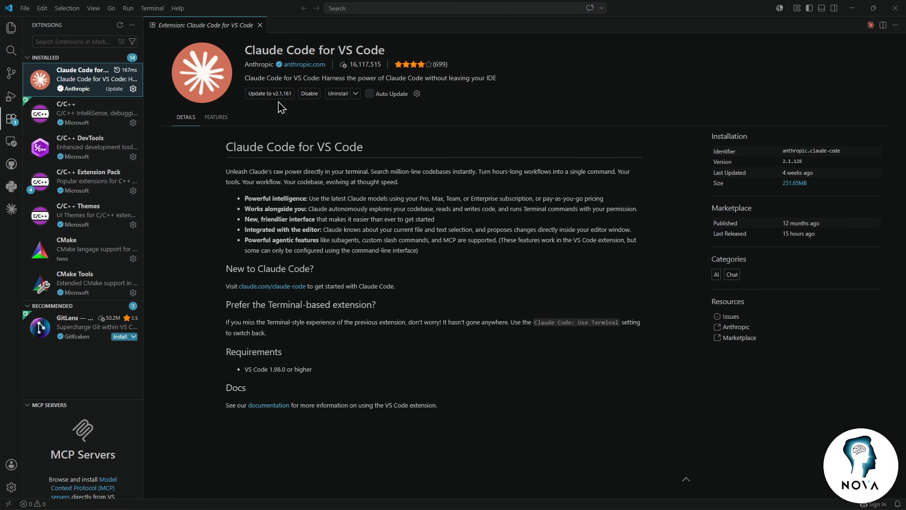
View the CMake extension's details, and search the extension marketplace for "codex" to view OpenAI's Codex extension.
click(90, 259)
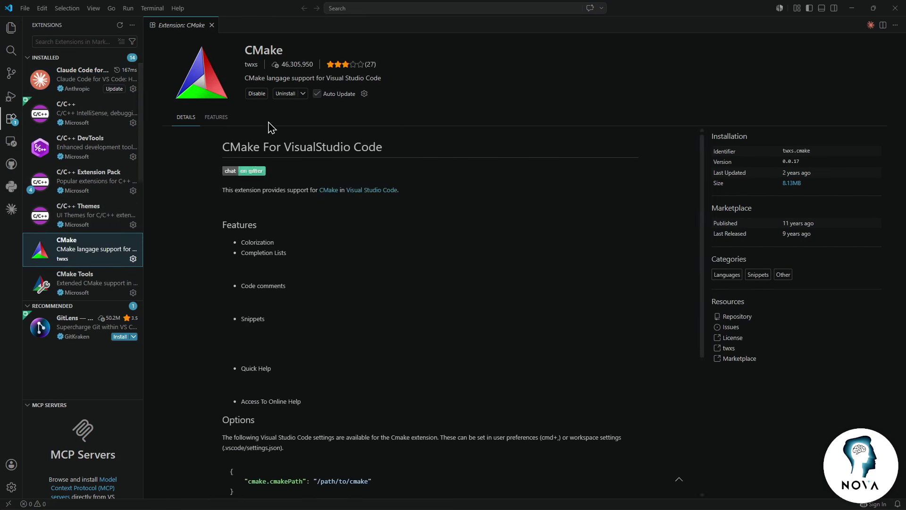
click(74, 40)
text(codex)
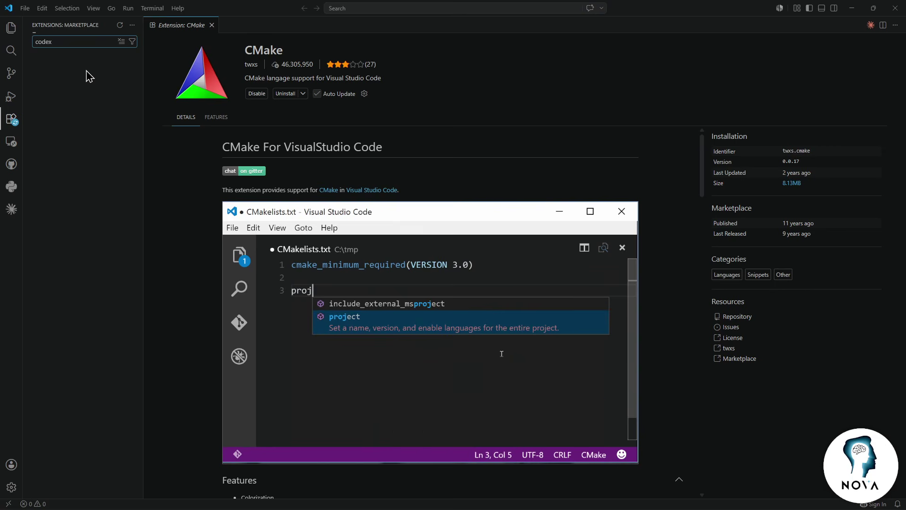
click(77, 75)
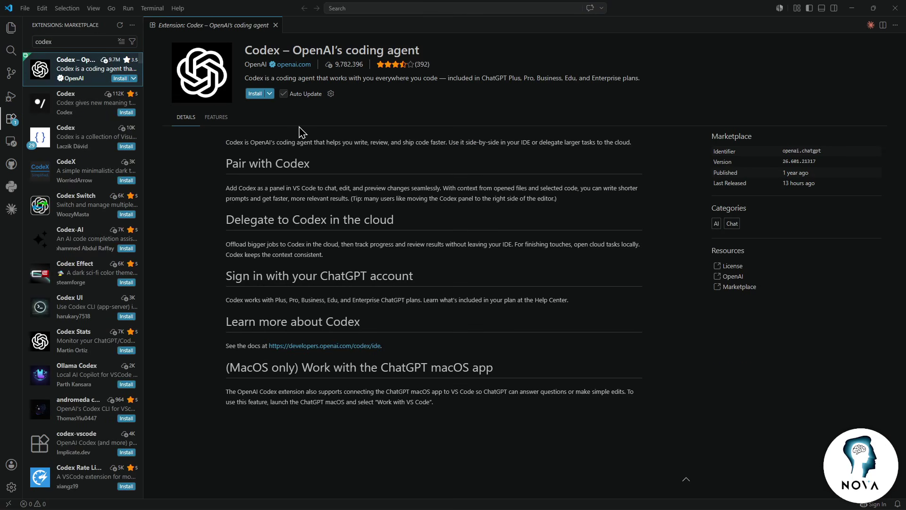
Examine the release, pre-release and specific-version install options of the Codex extension, and close Visual Studio Code.
click(268, 94)
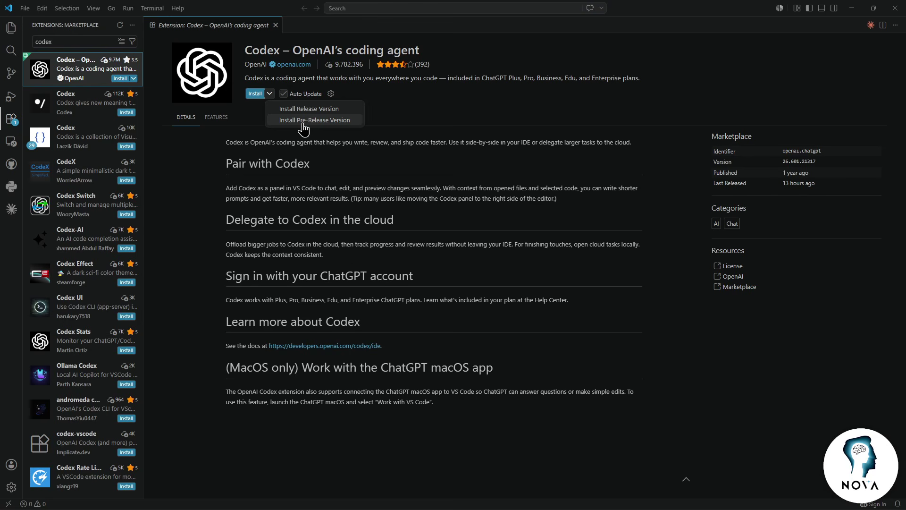
click(331, 98)
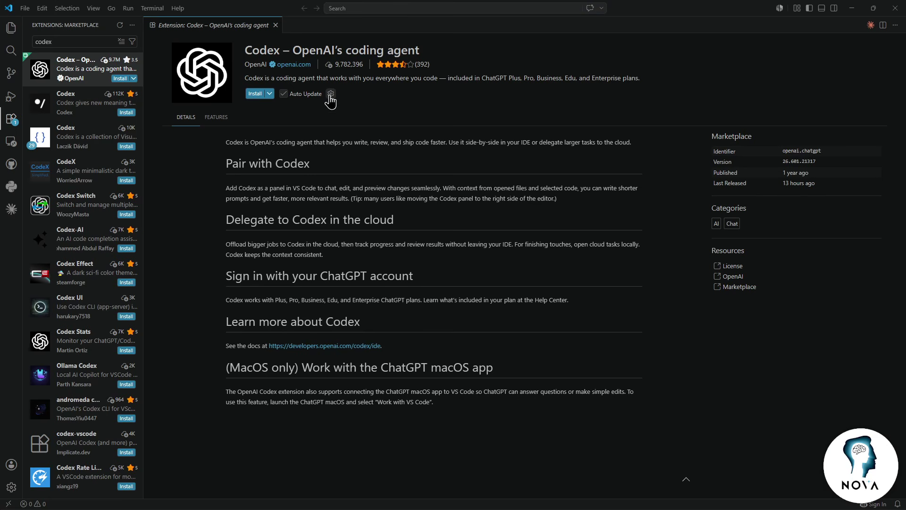
click(331, 94)
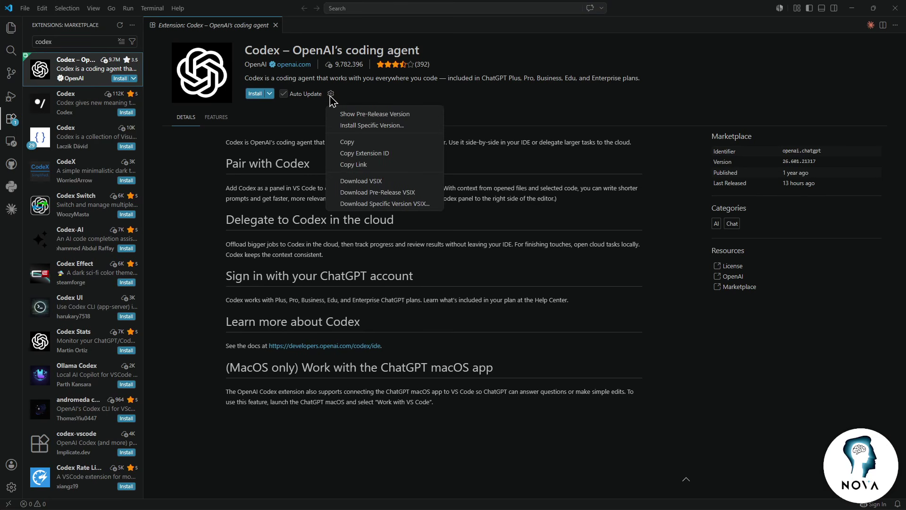
click(380, 126)
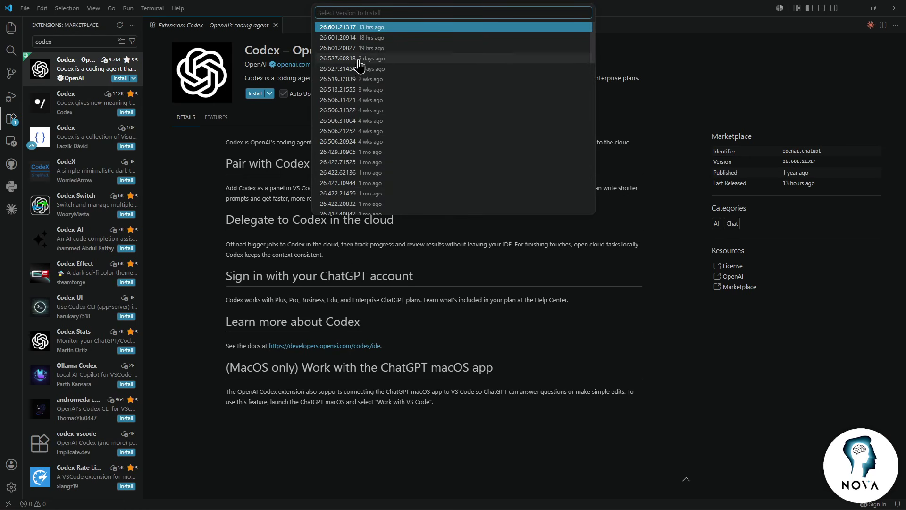
click(359, 81)
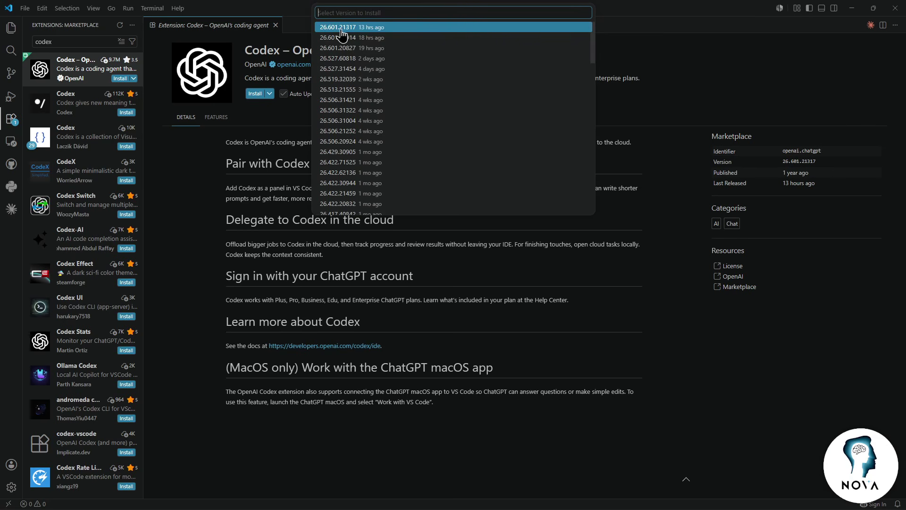
click(267, 117)
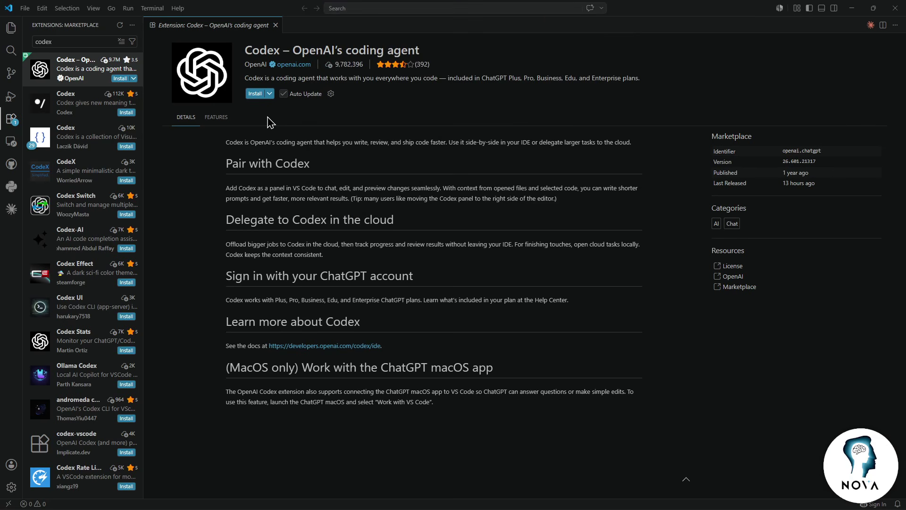
click(11, 28)
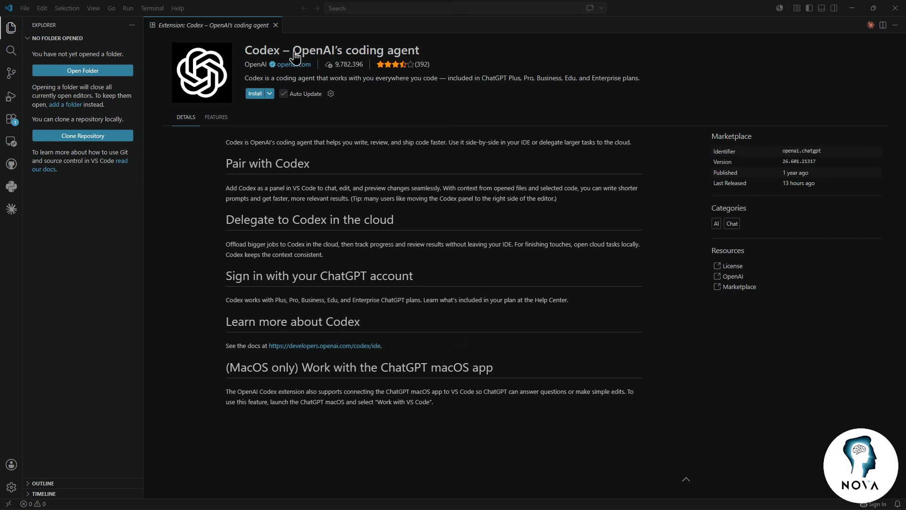
click(895, 8)
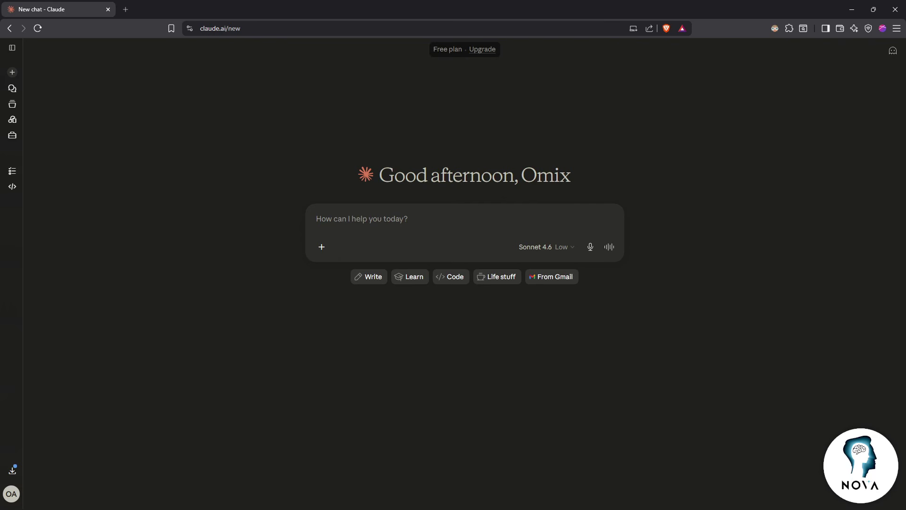
Search the web for "anthropic status page" in a new browser tab and open the Claude Status site.
click(125, 10)
text(anth)
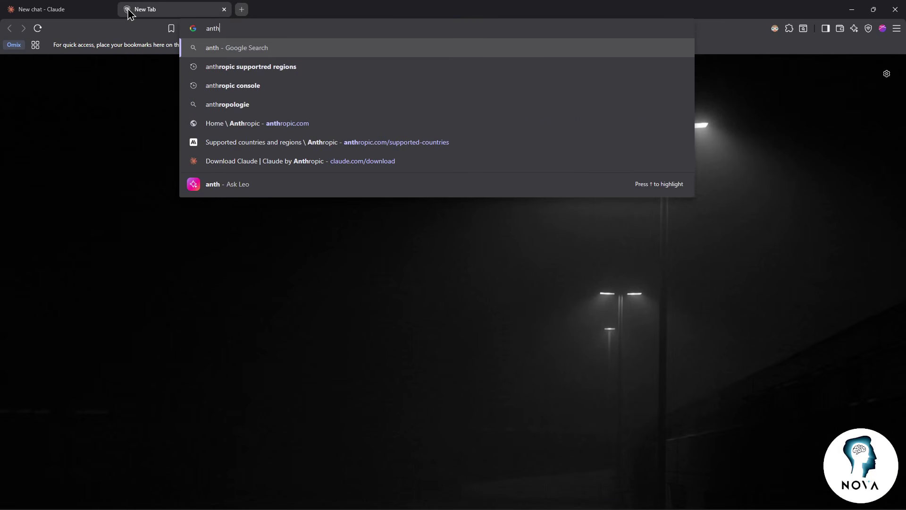
text(ropic stat)
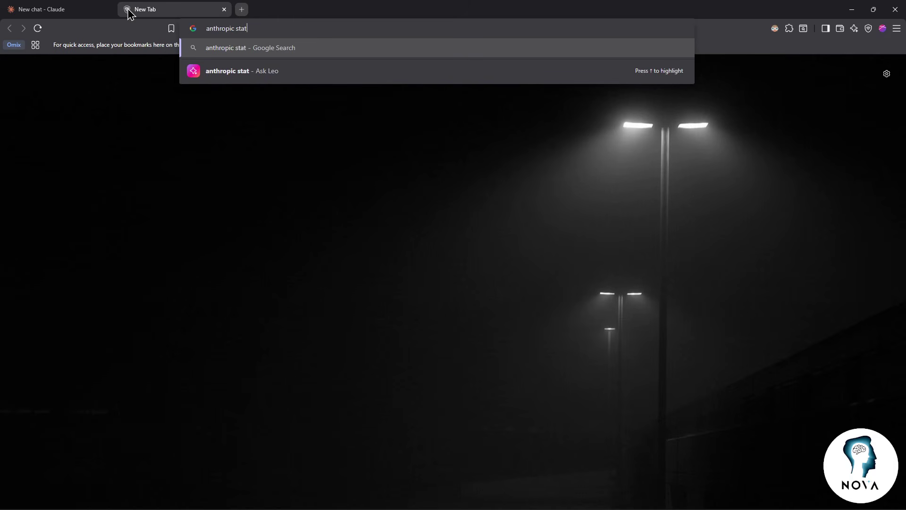
text(us page)
key(Return)
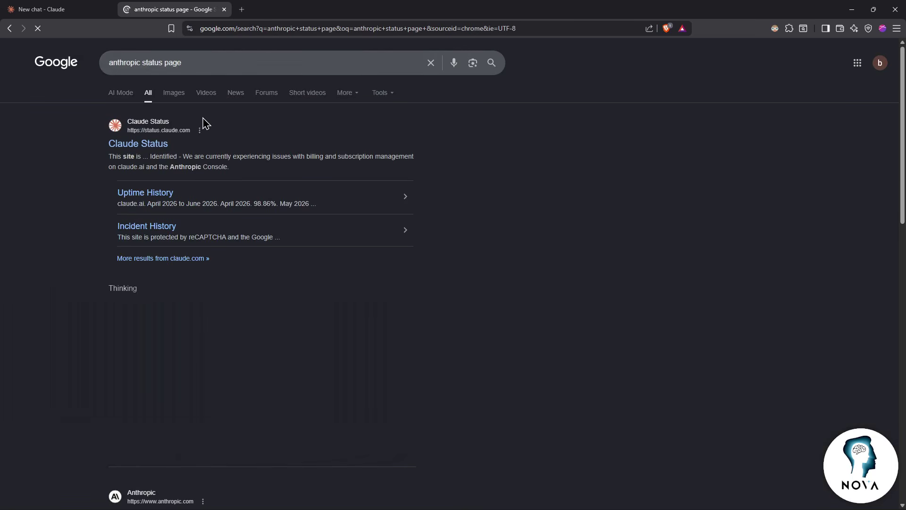
click(146, 148)
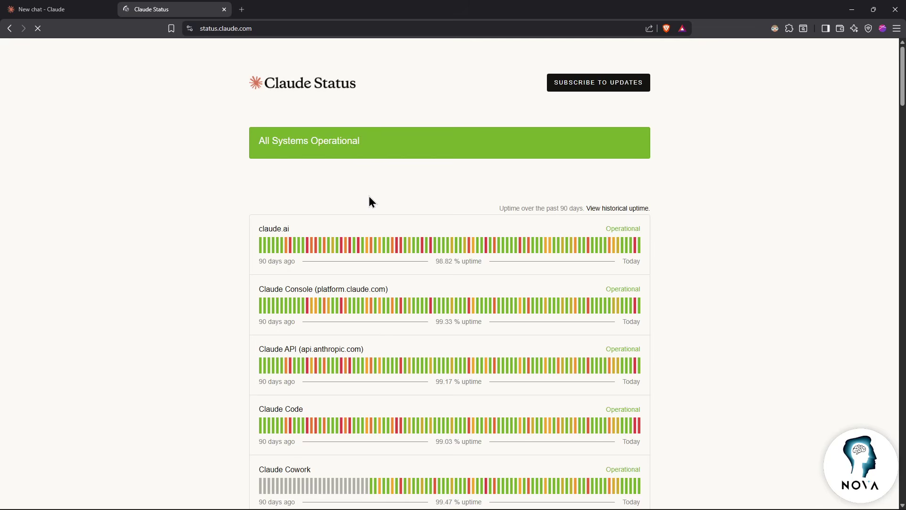
Examine the overall system status and the 90-day uptime history of each Claude service.
drag(352, 134, 237, 139)
click(197, 186)
scroll(286, 239, down, 1)
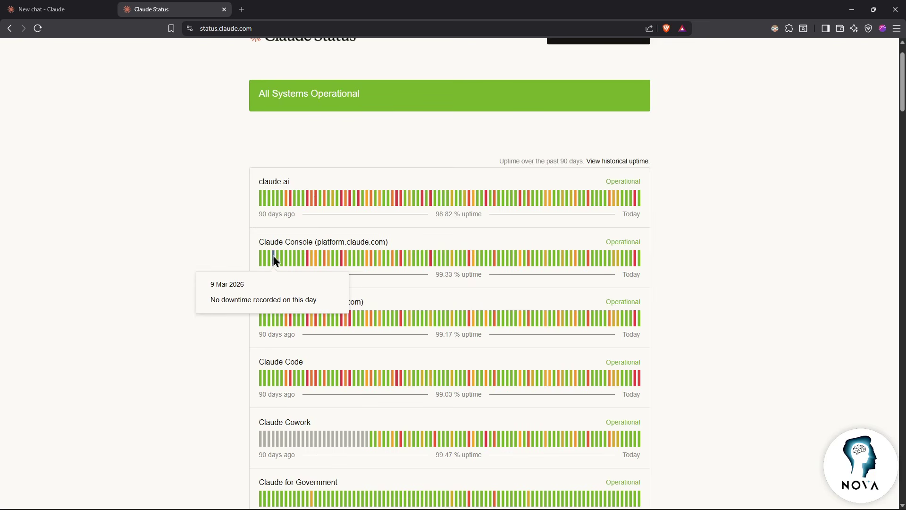
mouse_move(270, 379)
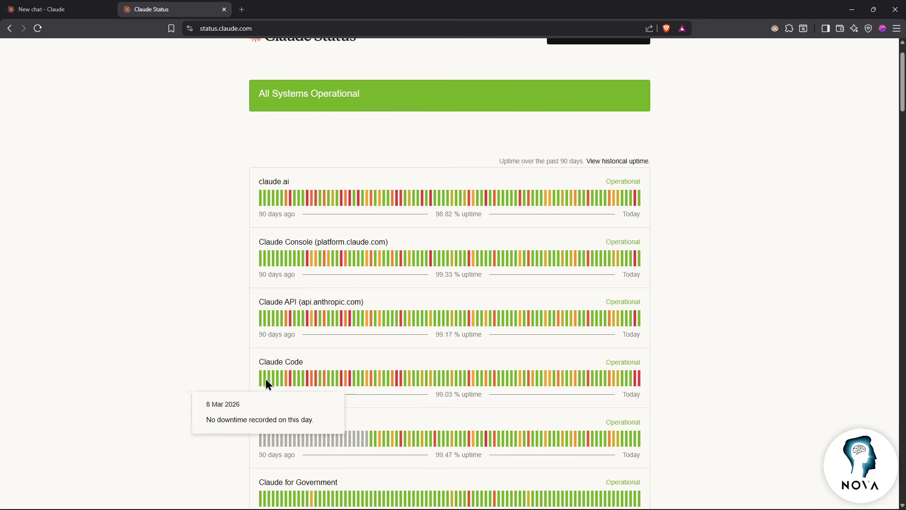
scroll(442, 195, down, 2)
scroll(442, 269, up, 3)
mouse_move(329, 312)
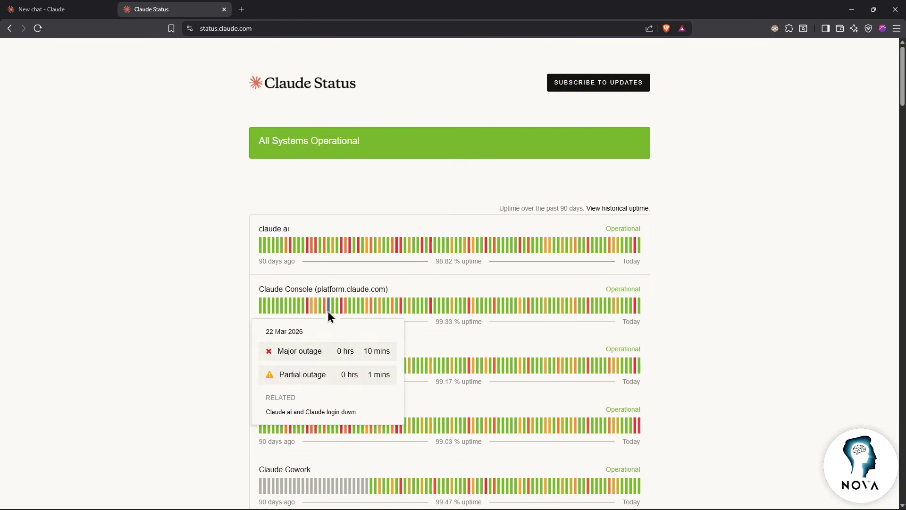